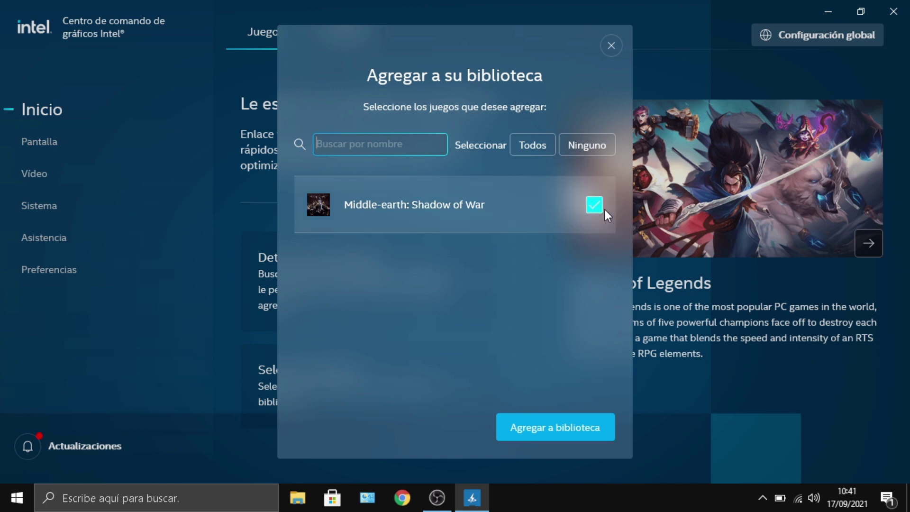
Add the detected Middle-earth: Shadow of War to the game library and begin a manual selection of another game
{"action": "left_click", "coordinate": [542, 428]}
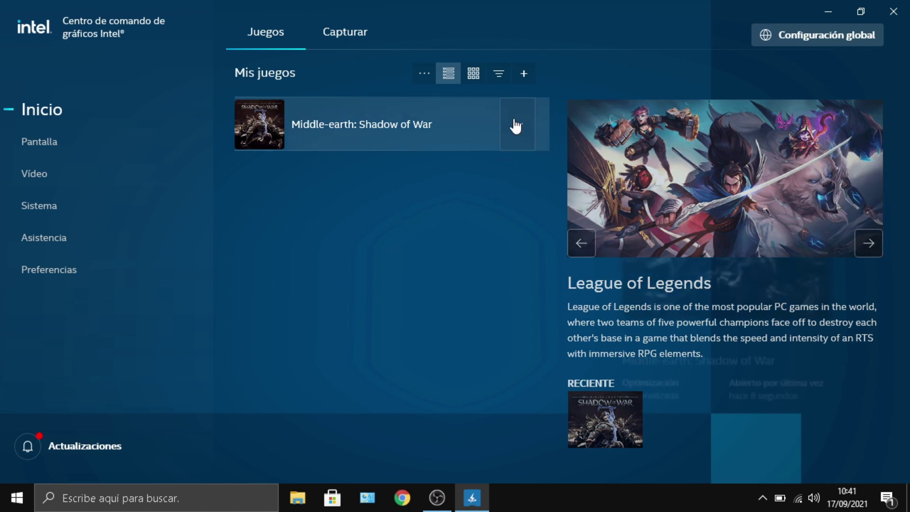
{"action": "left_click", "coordinate": [523, 74]}
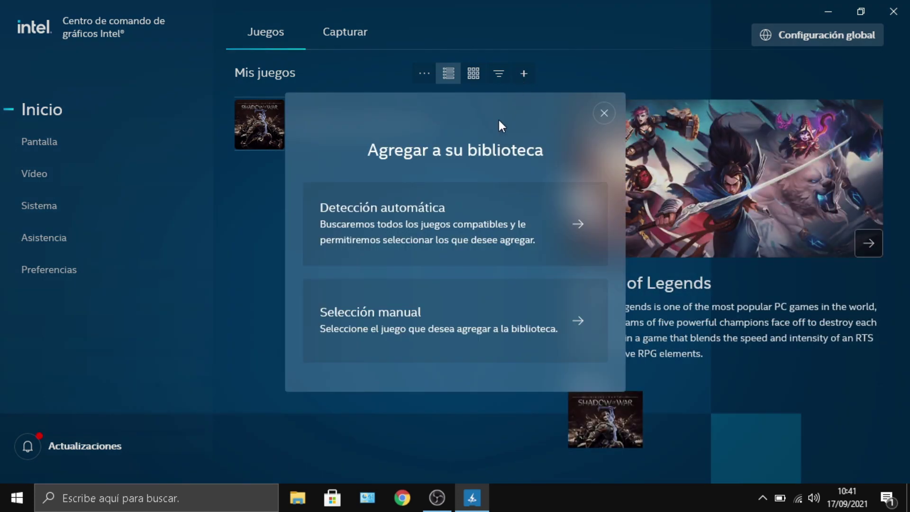
{"action": "left_click", "coordinate": [440, 325]}
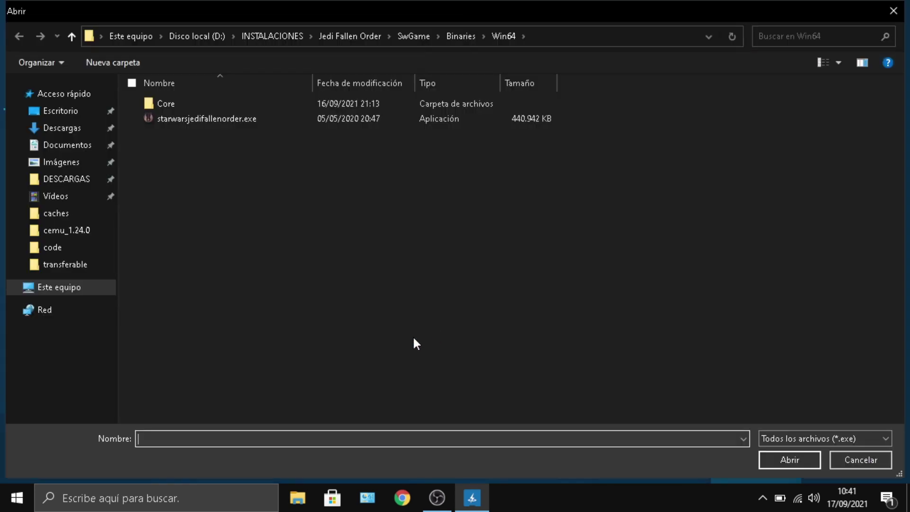
Add starwarsjedifallenorder.exe from D:\INSTALACIONES\Jedi Fallen Order\SwGame\Binaries\Win64 to the game library
{"action": "left_click", "coordinate": [59, 179]}
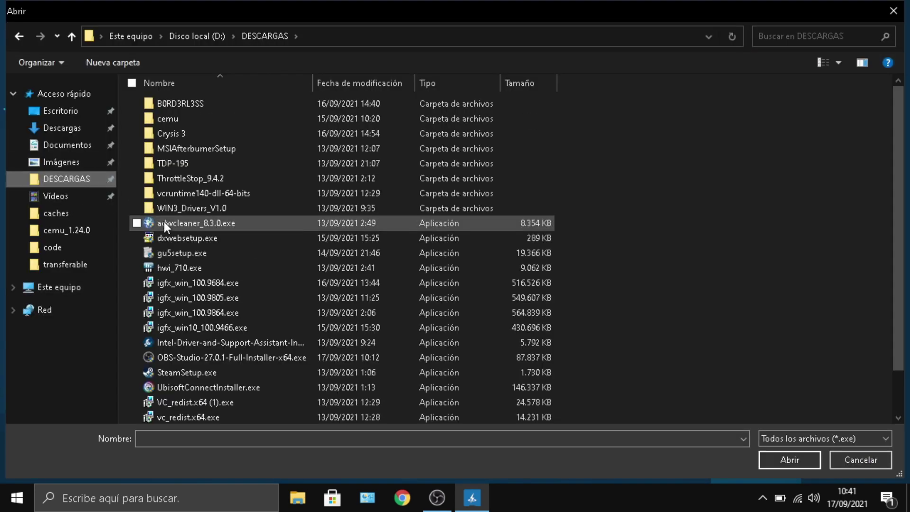
{"action": "left_click", "coordinate": [80, 287]}
{"action": "double_click", "coordinate": [425, 218]}
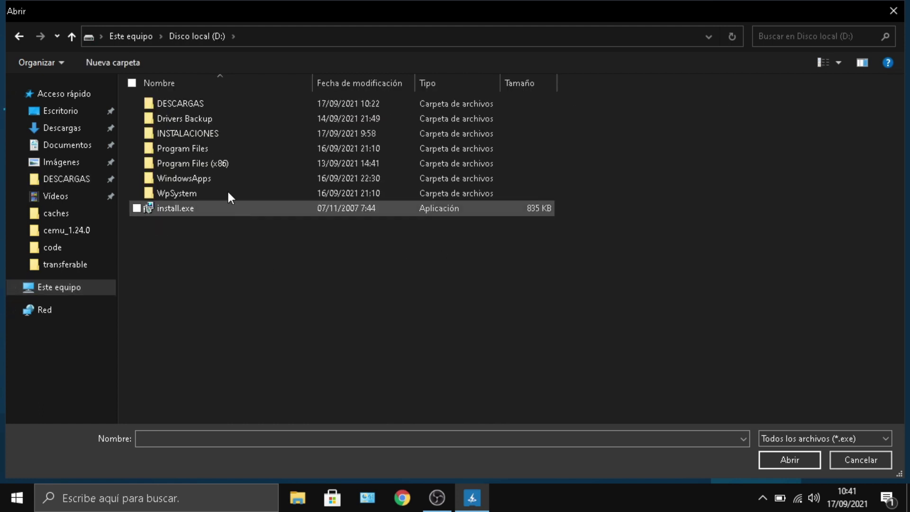
{"action": "double_click", "coordinate": [216, 134]}
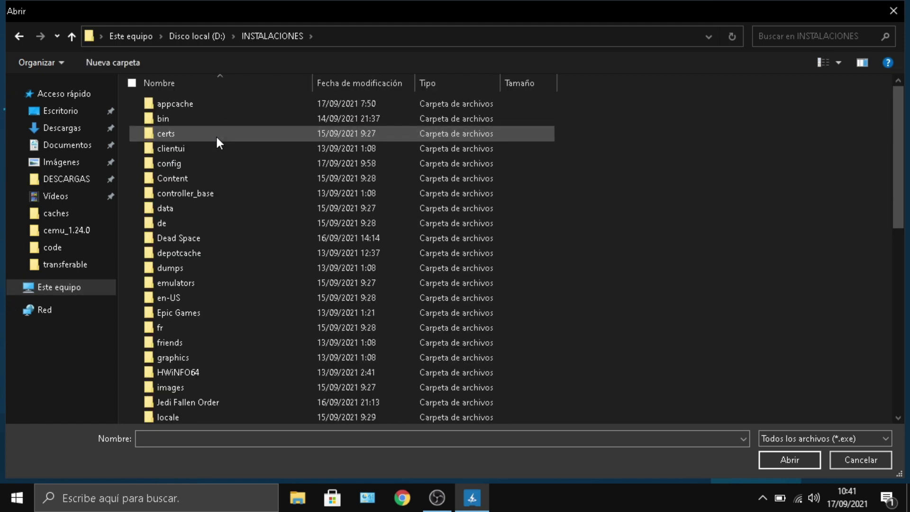
{"action": "double_click", "coordinate": [204, 403]}
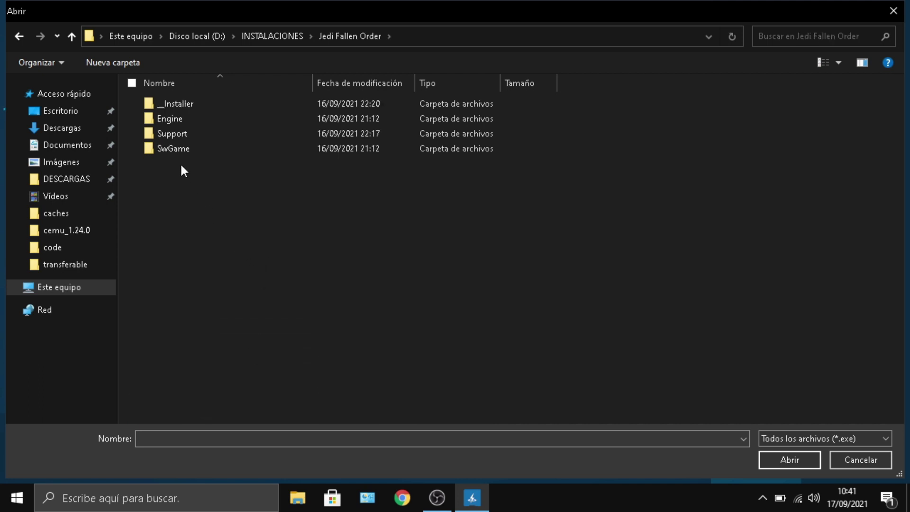
{"action": "double_click", "coordinate": [179, 151]}
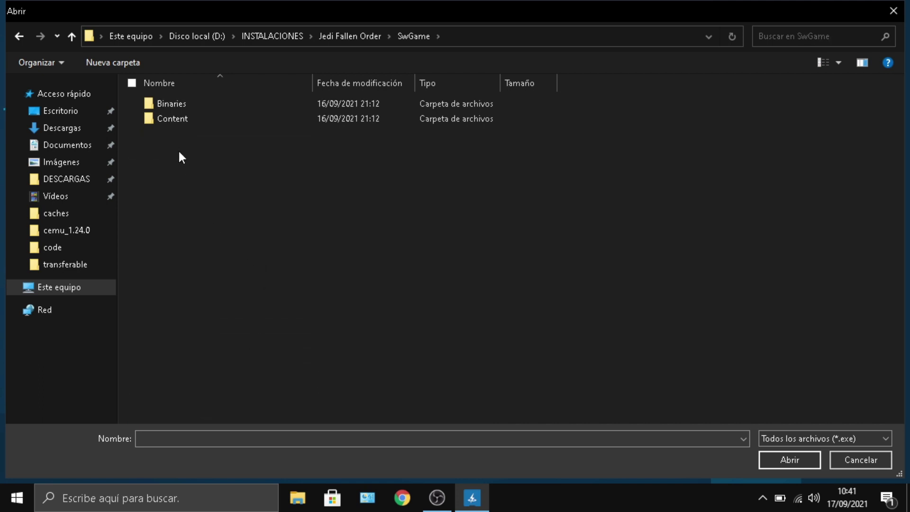
{"action": "double_click", "coordinate": [176, 105]}
{"action": "double_click", "coordinate": [176, 105]}
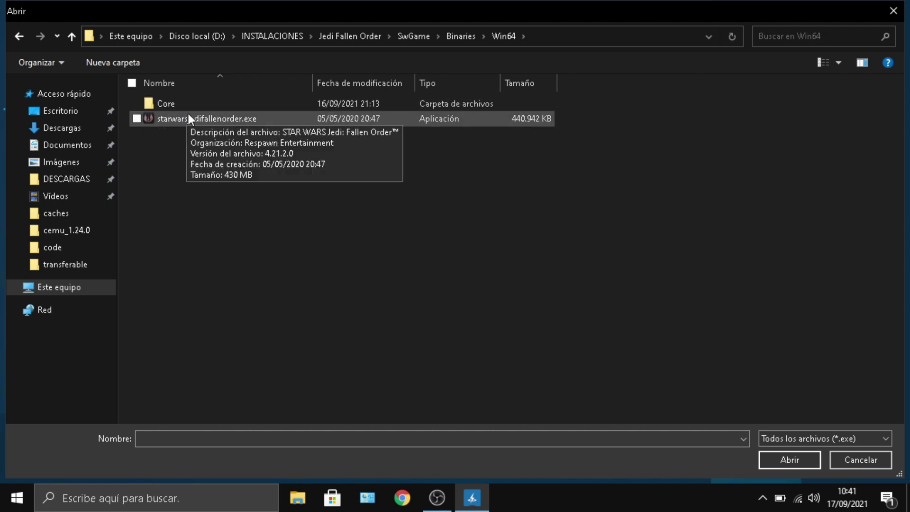
{"action": "left_click", "coordinate": [189, 118]}
{"action": "left_click", "coordinate": [768, 458]}
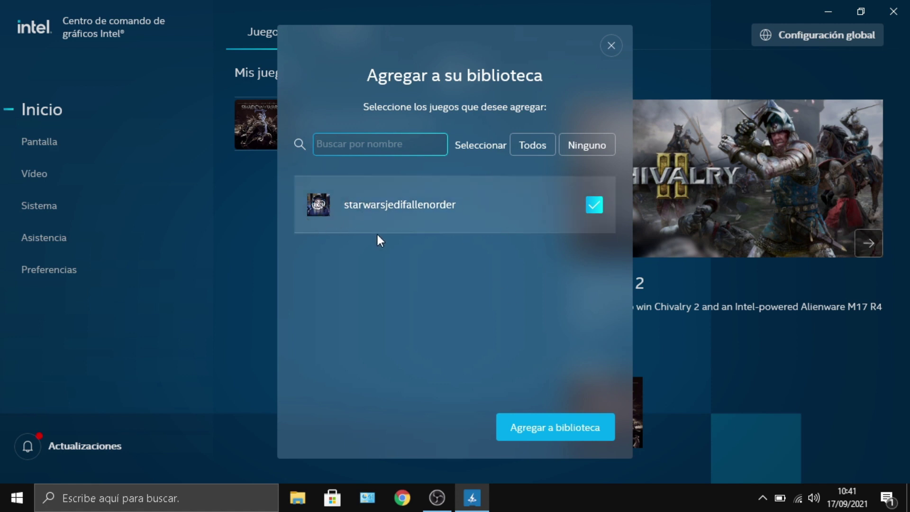
{"action": "left_click", "coordinate": [553, 436]}
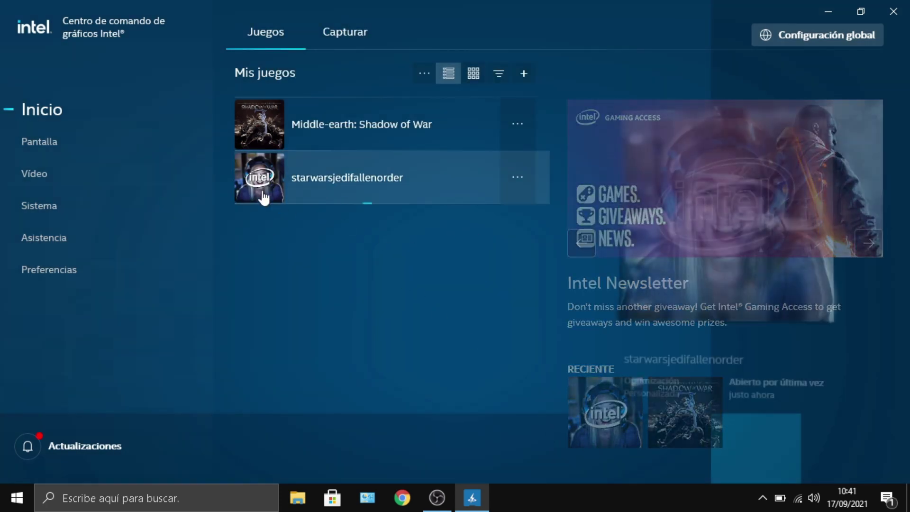
Look at the editable title and artwork details of starwarsjedifallenorder, including the image picker, and leave without changes
{"action": "left_click", "coordinate": [519, 179]}
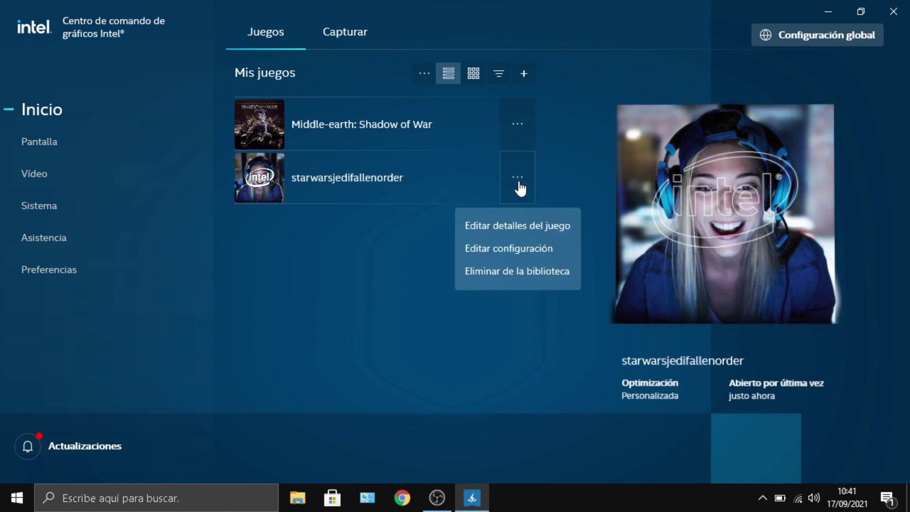
{"action": "left_click", "coordinate": [496, 226]}
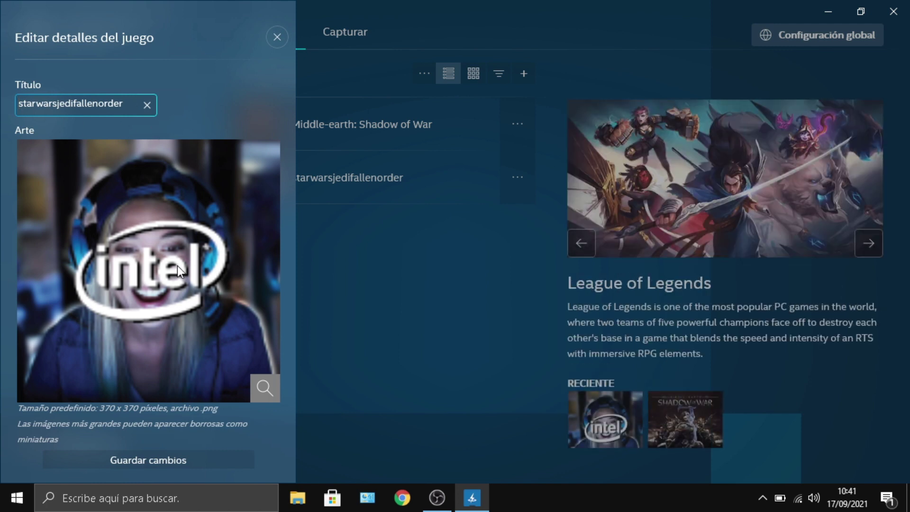
{"action": "left_click", "coordinate": [263, 388]}
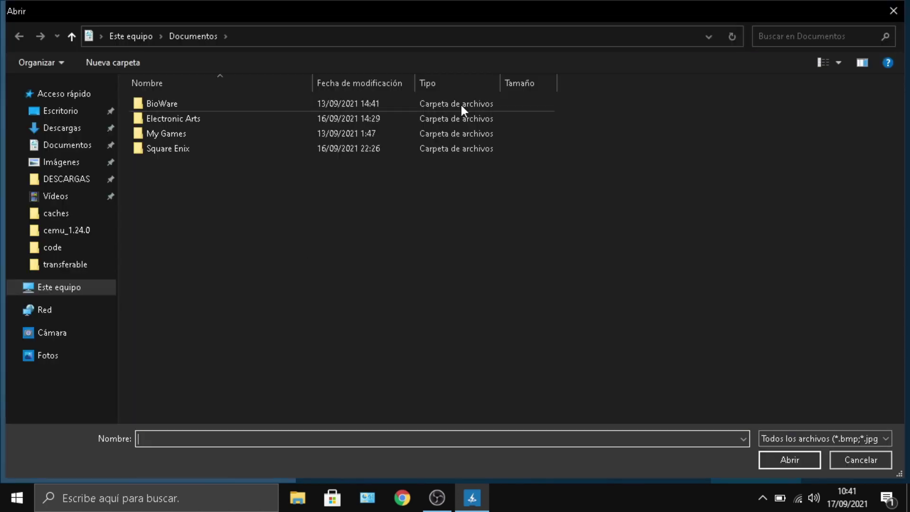
{"action": "left_click", "coordinate": [894, 11]}
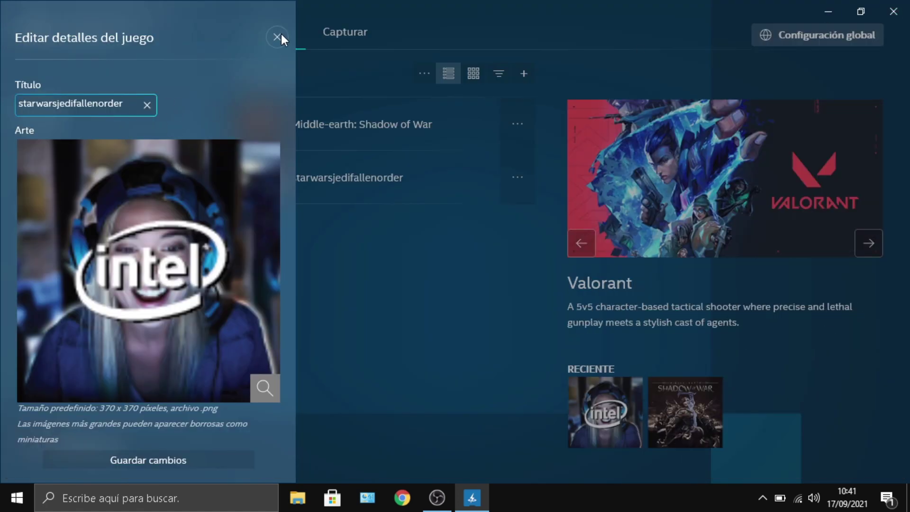
{"action": "left_click", "coordinate": [278, 36]}
Open the configuration of starwarsjedifallenorder and create a custom graphics profile for it
{"action": "left_click", "coordinate": [521, 190]}
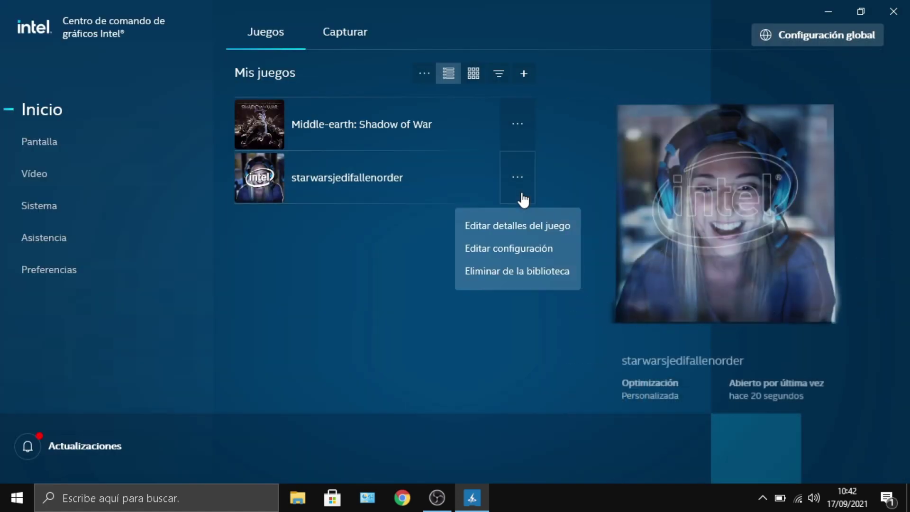
{"action": "left_click", "coordinate": [513, 248]}
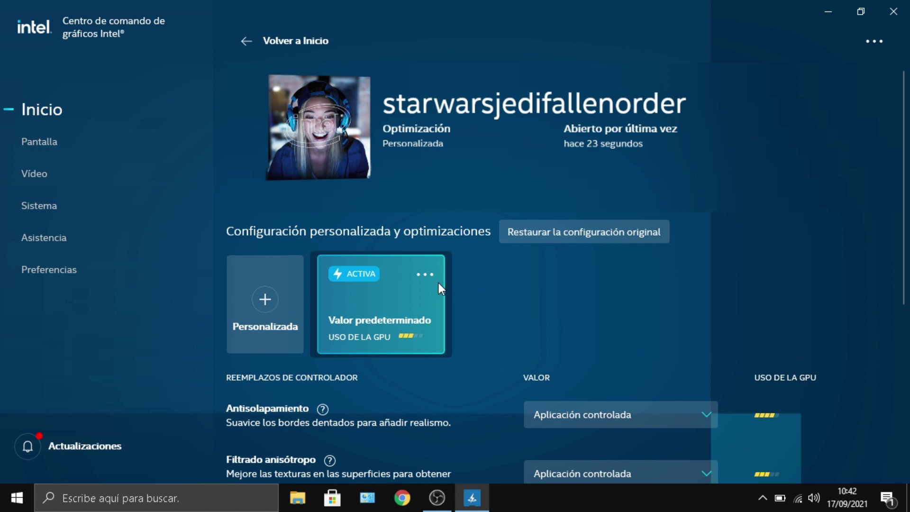
{"action": "scroll", "coordinate": [659, 294], "scroll_direction": "down", "scroll_amount": 1}
{"action": "scroll", "coordinate": [650, 293], "scroll_direction": "down", "scroll_amount": 3}
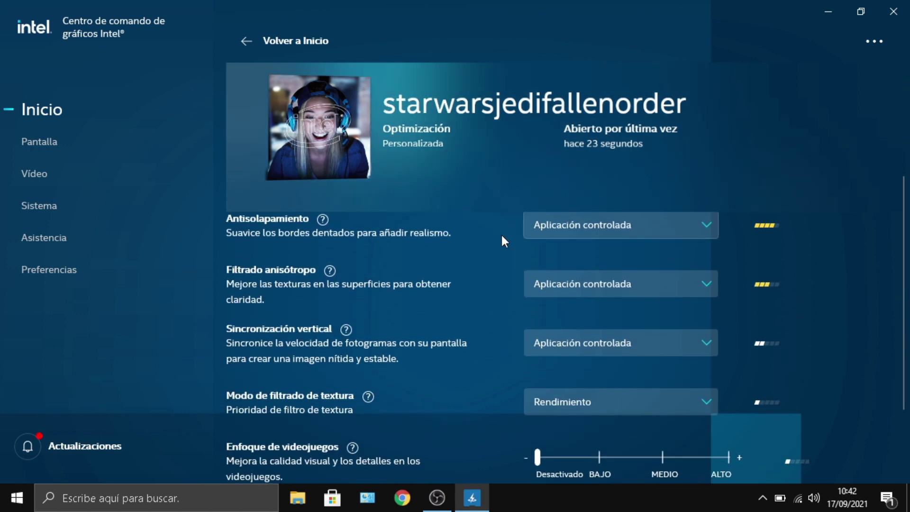
{"action": "scroll", "coordinate": [600, 403], "scroll_direction": "down", "scroll_amount": 1}
{"action": "scroll", "coordinate": [609, 410], "scroll_direction": "up", "scroll_amount": 3}
{"action": "scroll", "coordinate": [617, 386], "scroll_direction": "up", "scroll_amount": 2}
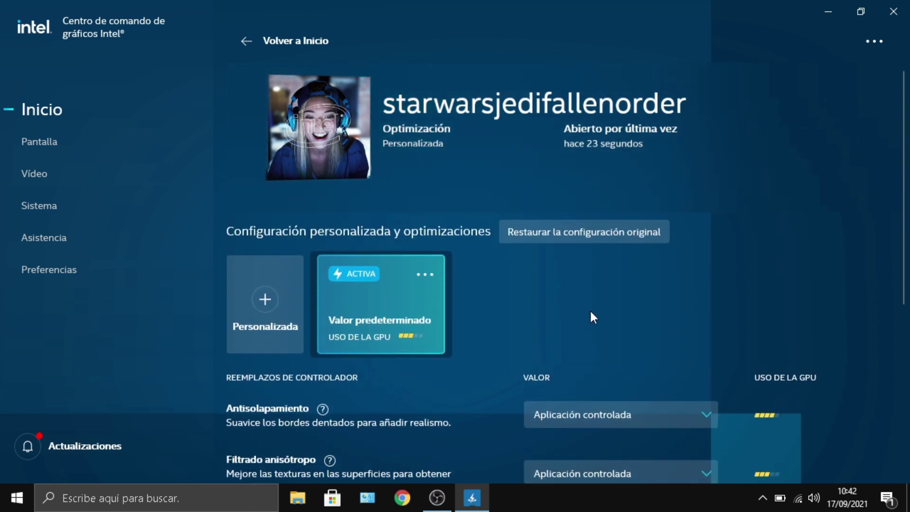
{"action": "scroll", "coordinate": [591, 310], "scroll_direction": "down", "scroll_amount": 1}
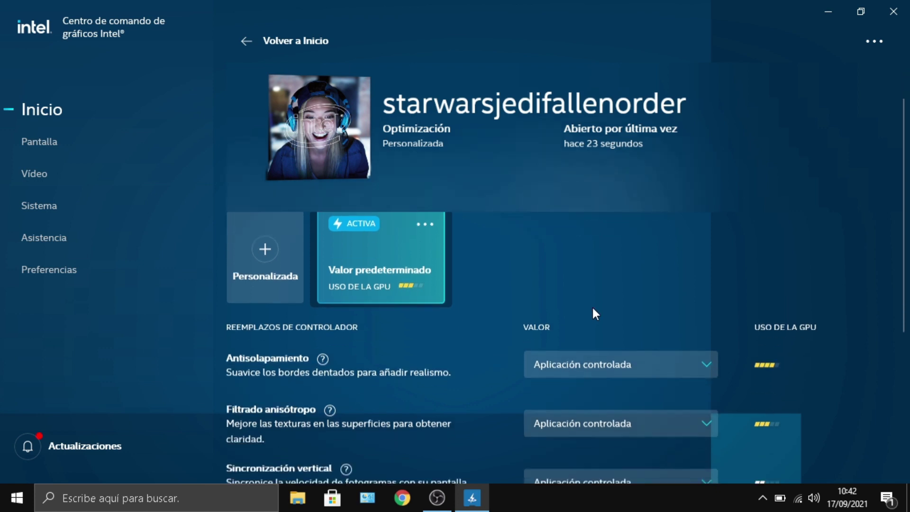
{"action": "scroll", "coordinate": [588, 313], "scroll_direction": "up", "scroll_amount": 1}
{"action": "left_click", "coordinate": [267, 301]}
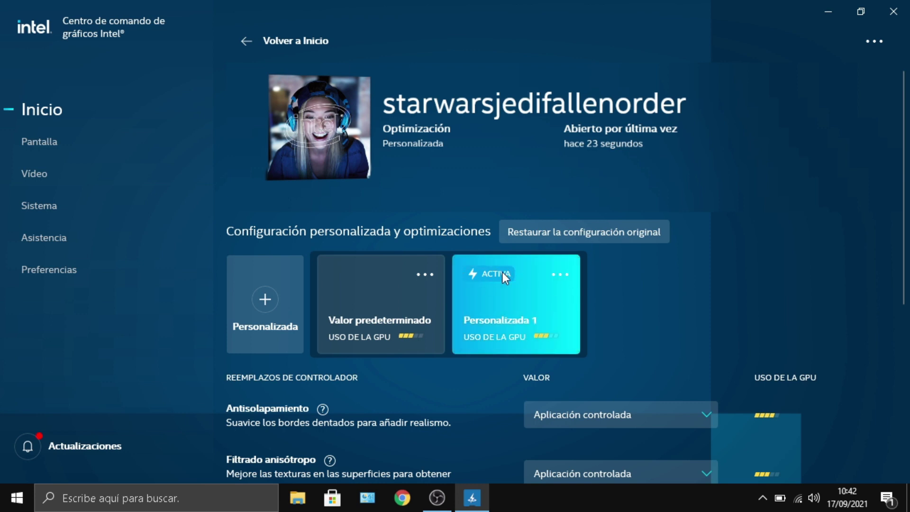
Set Antisolapamiento to Siempre desactivado in the custom profile and save the change
{"action": "scroll", "coordinate": [593, 325], "scroll_direction": "down", "scroll_amount": 1}
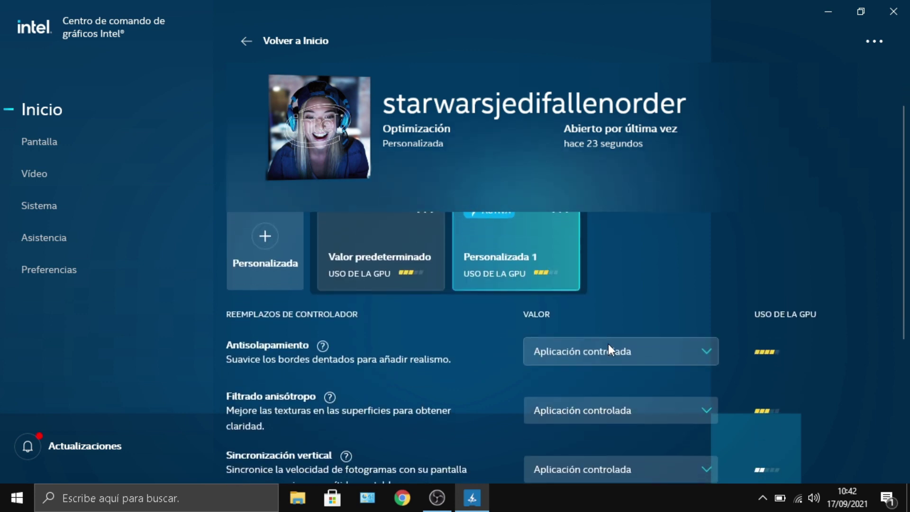
{"action": "left_click", "coordinate": [608, 351]}
{"action": "left_click", "coordinate": [613, 397]}
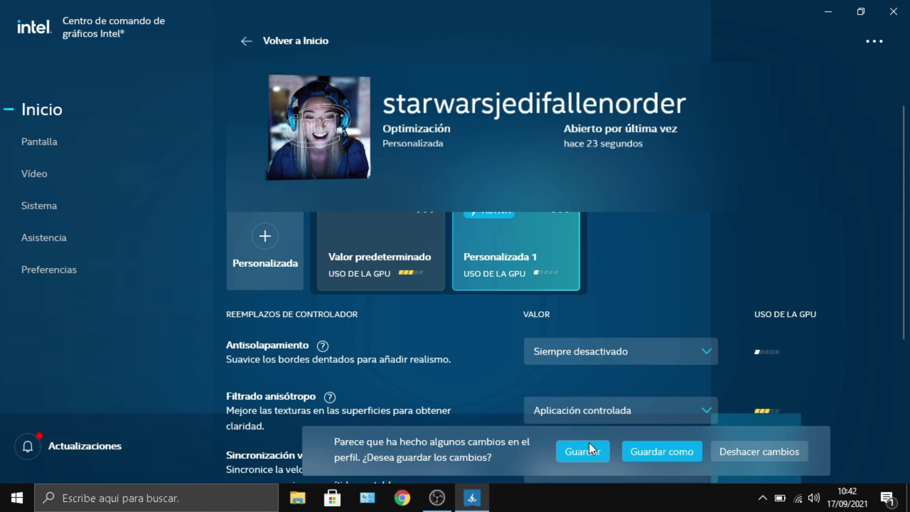
{"action": "left_click", "coordinate": [590, 448]}
Set Filtrado anisótropo to Siempre desactivado in the custom profile and save the change
{"action": "scroll", "coordinate": [696, 313], "scroll_direction": "down", "scroll_amount": 1}
{"action": "left_click", "coordinate": [640, 346]}
{"action": "left_click", "coordinate": [610, 391]}
{"action": "left_click", "coordinate": [592, 445]}
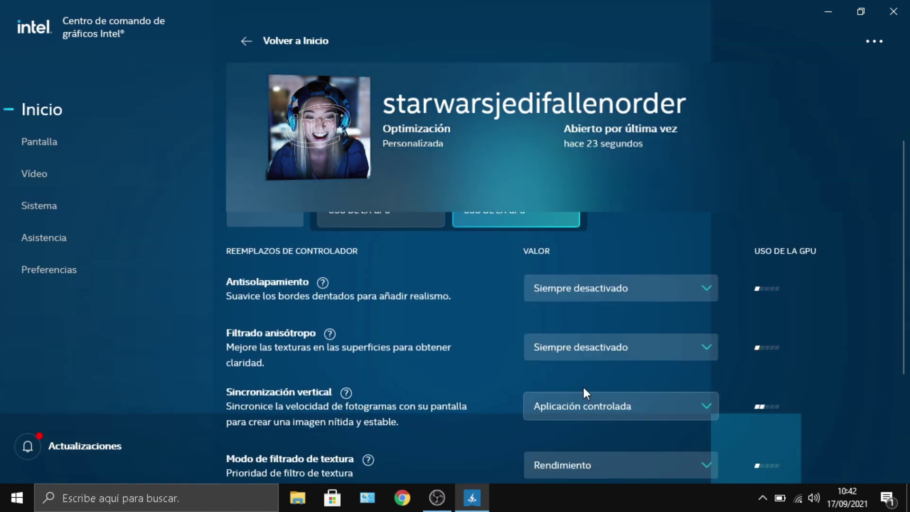
Set Sincronización vertical to Siempre desactivado in the custom profile and save the change
{"action": "scroll", "coordinate": [582, 385], "scroll_direction": "down", "scroll_amount": 1}
{"action": "left_click", "coordinate": [601, 342]}
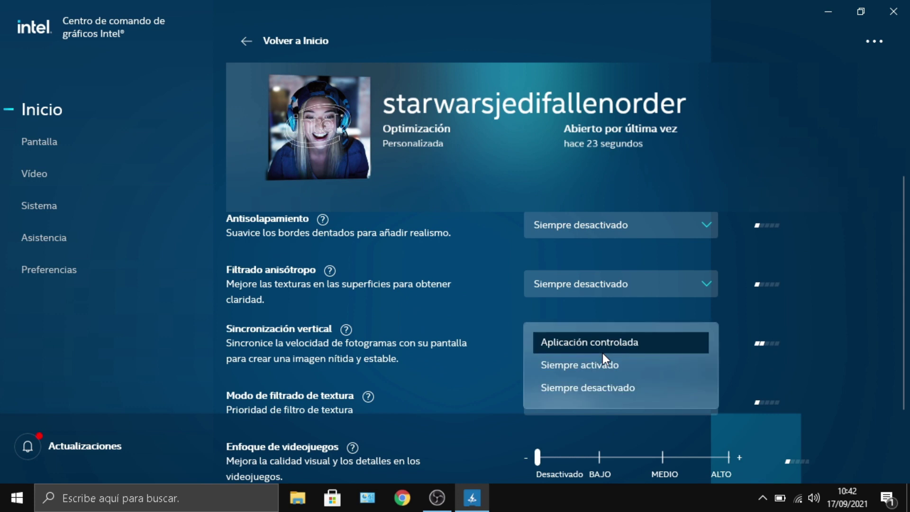
{"action": "left_click", "coordinate": [599, 388]}
{"action": "left_click", "coordinate": [578, 445]}
Check the Modo de filtrado de textura options and the Enfoque de videojuegos setting without changing them
{"action": "scroll", "coordinate": [685, 303], "scroll_direction": "down", "scroll_amount": 2}
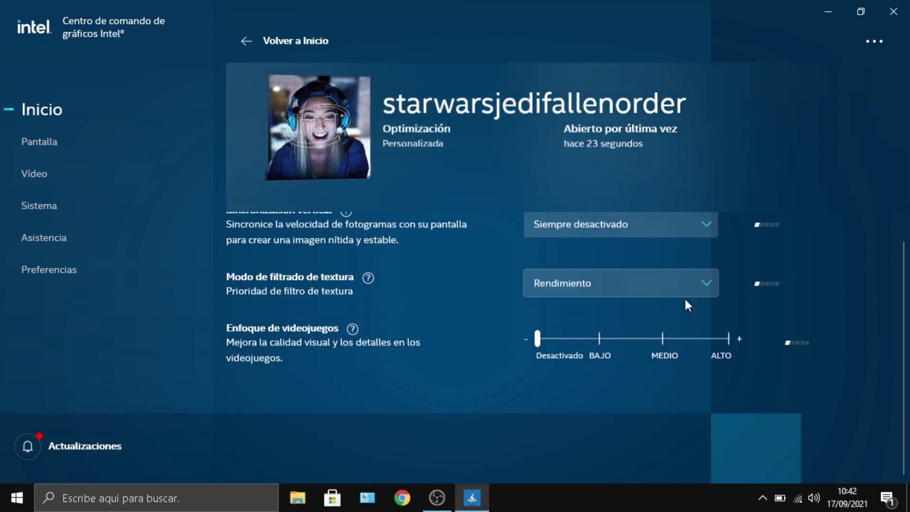
{"action": "left_click", "coordinate": [616, 284]}
{"action": "left_click", "coordinate": [764, 272]}
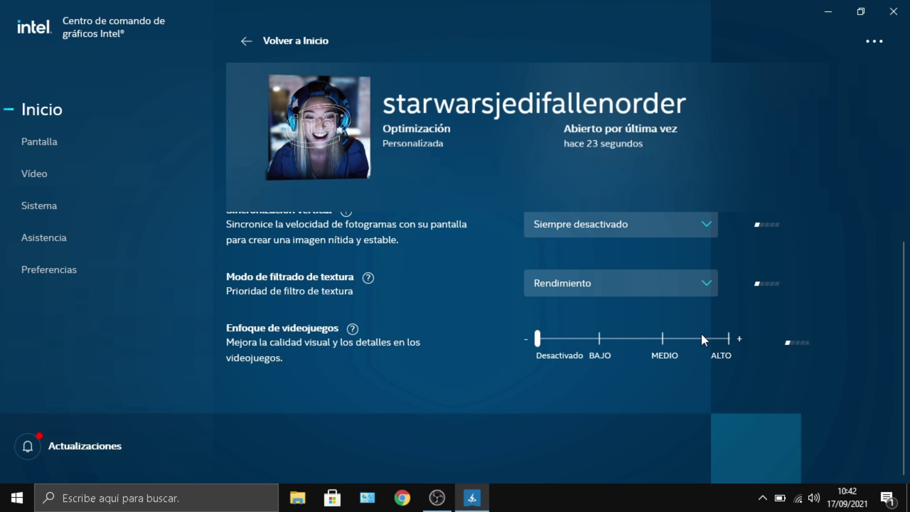
{"action": "scroll", "coordinate": [778, 346], "scroll_direction": "up", "scroll_amount": 1}
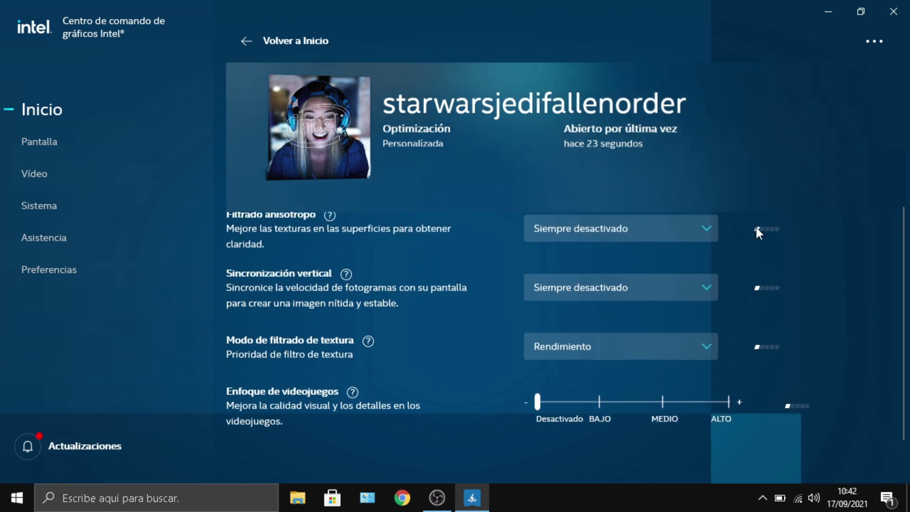
{"action": "scroll", "coordinate": [764, 269], "scroll_direction": "up", "scroll_amount": 4}
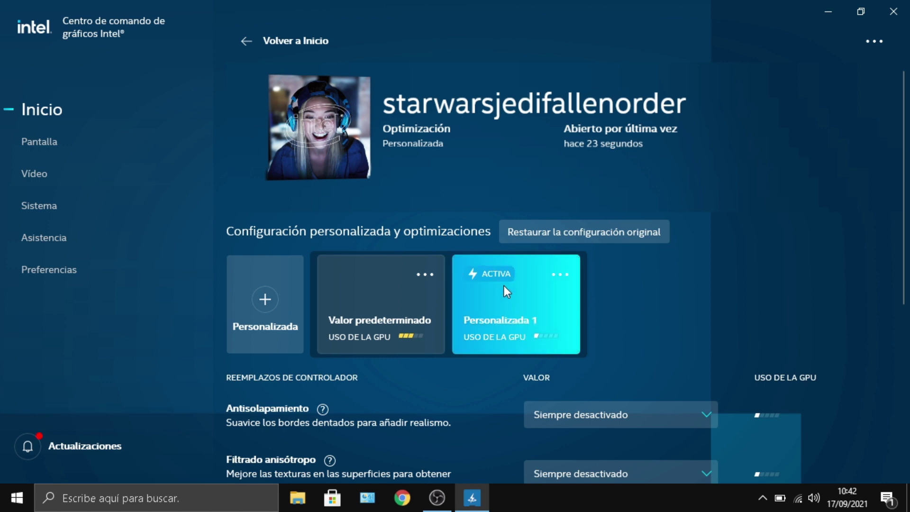
Switch the game to the Valor predeterminado profile and back to the custom profile Personalizada 1
{"action": "left_click", "coordinate": [382, 308]}
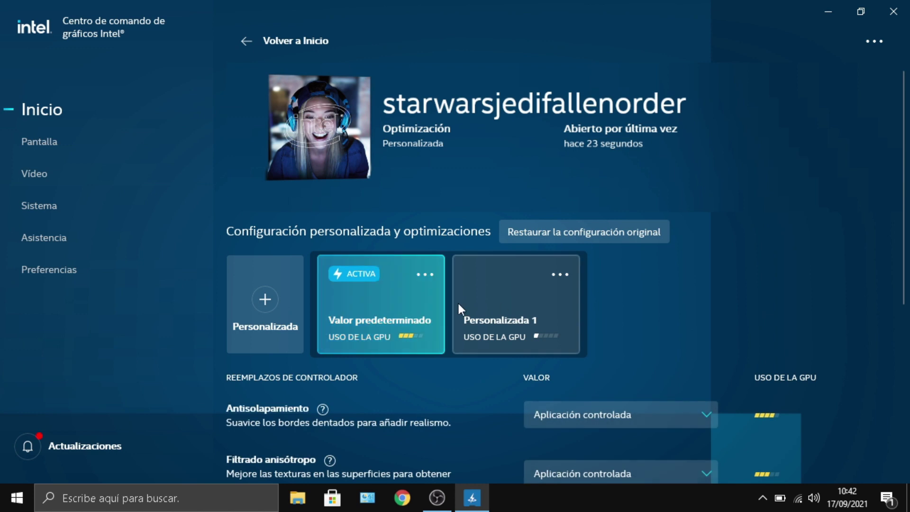
{"action": "left_click", "coordinate": [559, 275]}
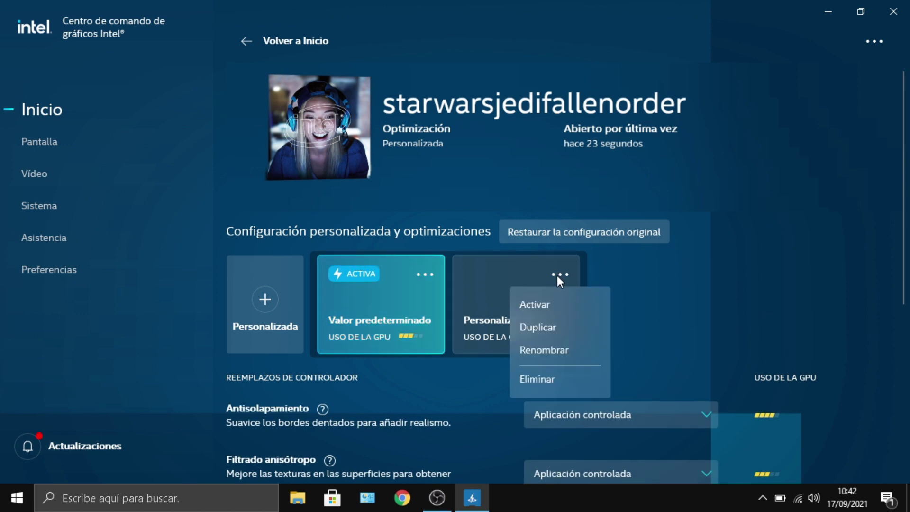
{"action": "left_click", "coordinate": [678, 311]}
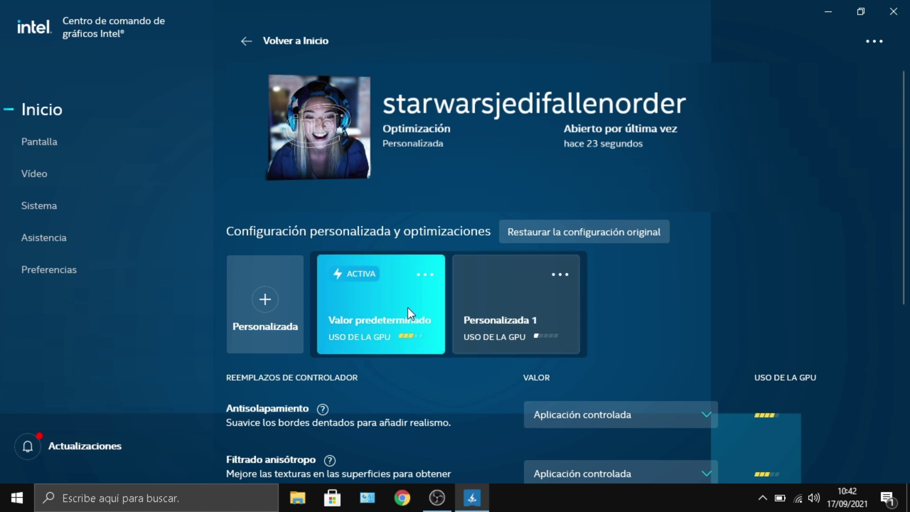
{"action": "left_click", "coordinate": [516, 303]}
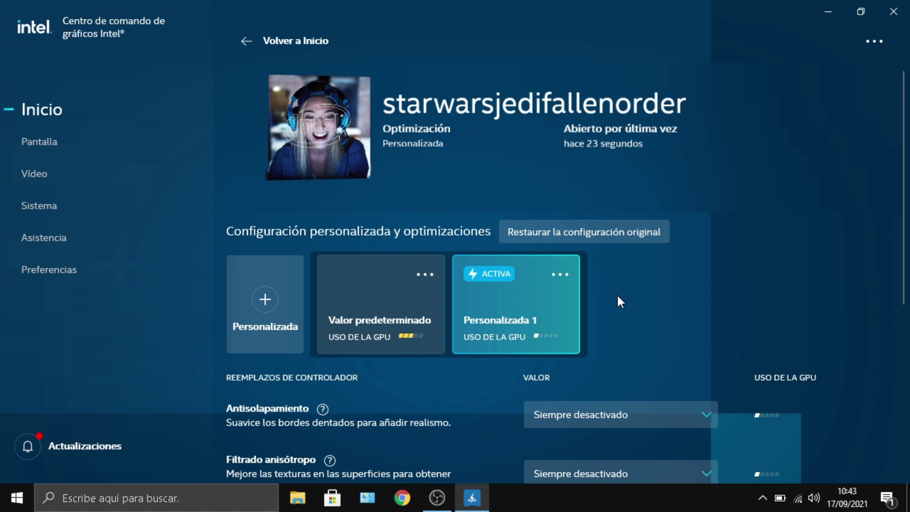
Open the system's Energía settings to examine the battery information and display power-saving options
{"action": "left_click", "coordinate": [66, 212]}
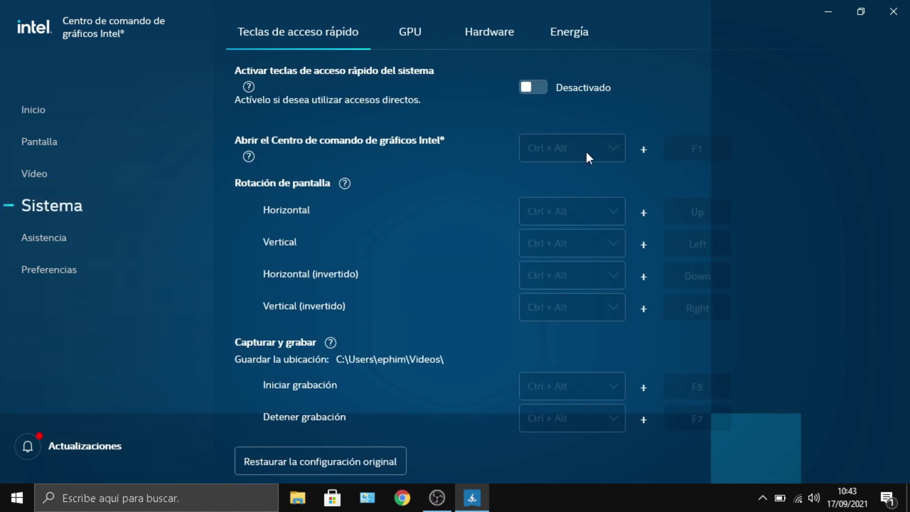
{"action": "left_click", "coordinate": [564, 38]}
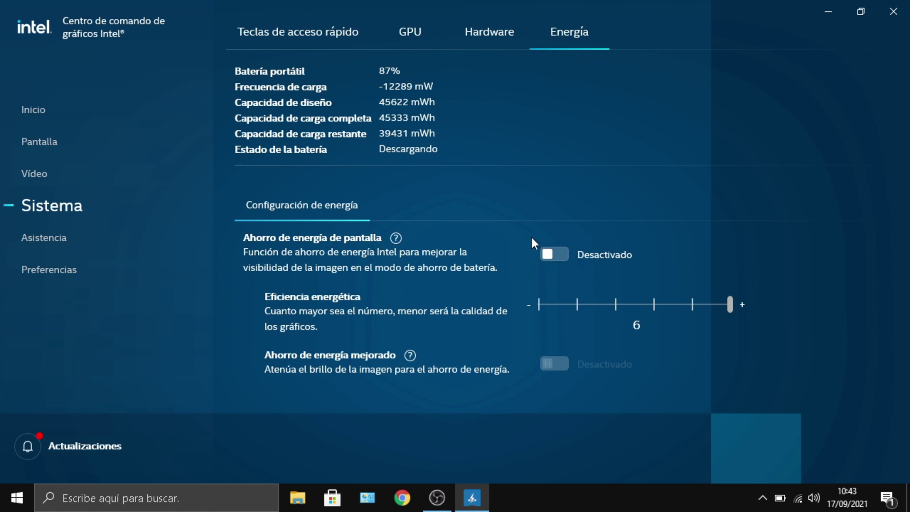
Examine the global preferences, checking the Smart VSync setting and reading the explanation of Teselación adaptativa
{"action": "left_click", "coordinate": [74, 270]}
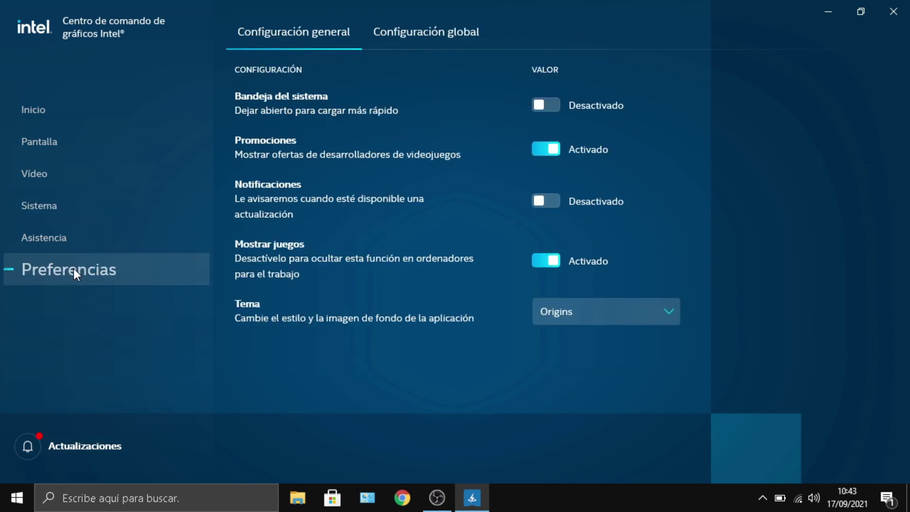
{"action": "left_click", "coordinate": [451, 32]}
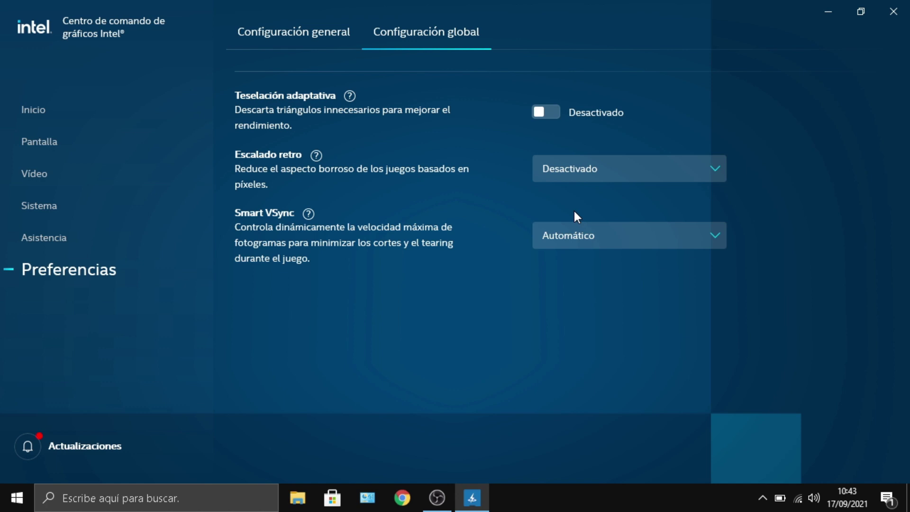
{"action": "left_click", "coordinate": [561, 231]}
{"action": "left_click", "coordinate": [563, 233]}
{"action": "left_click", "coordinate": [349, 96]}
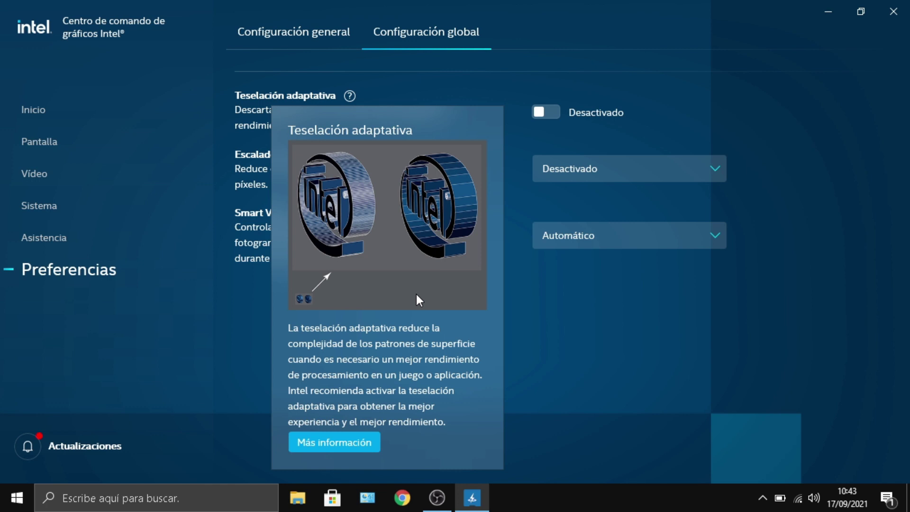
{"action": "left_click", "coordinate": [551, 315]}
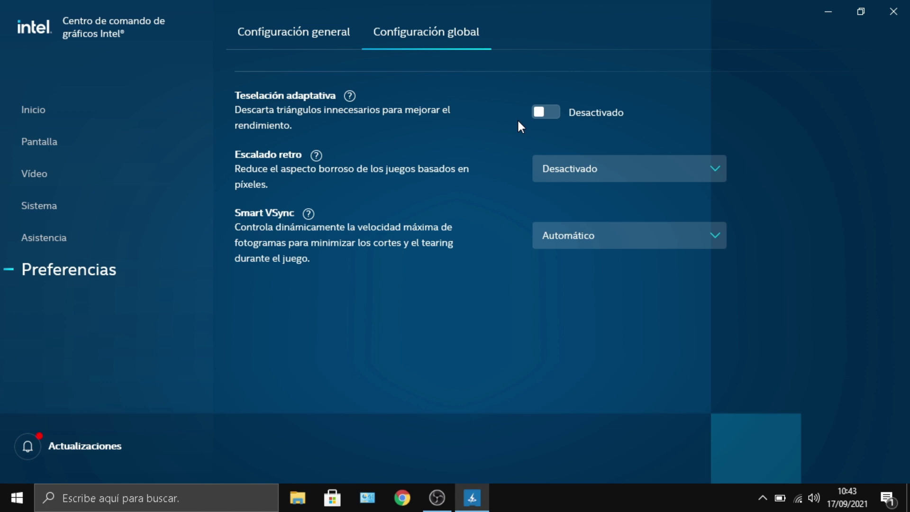
Review the GPU information in the system section, including the graphics driver details, and close the Intel graphics application
{"action": "left_click", "coordinate": [53, 114]}
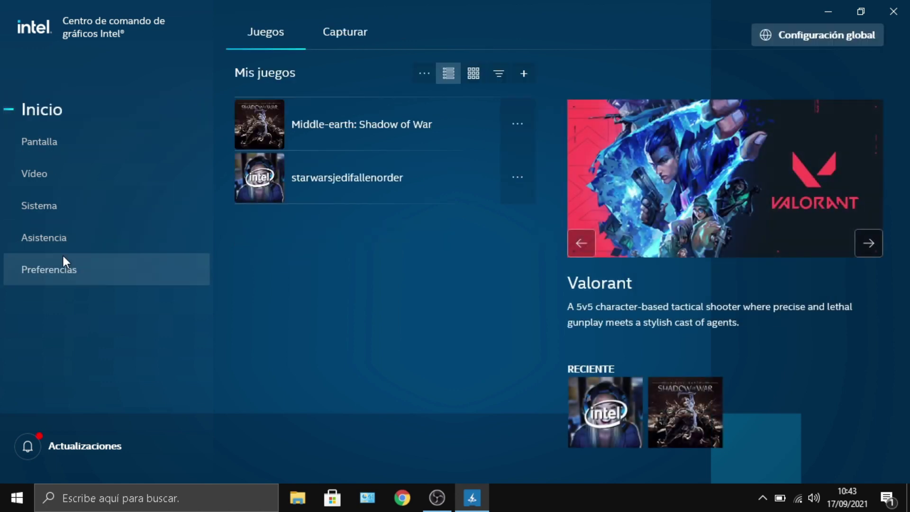
{"action": "left_click", "coordinate": [180, 199]}
{"action": "left_click", "coordinate": [410, 32]}
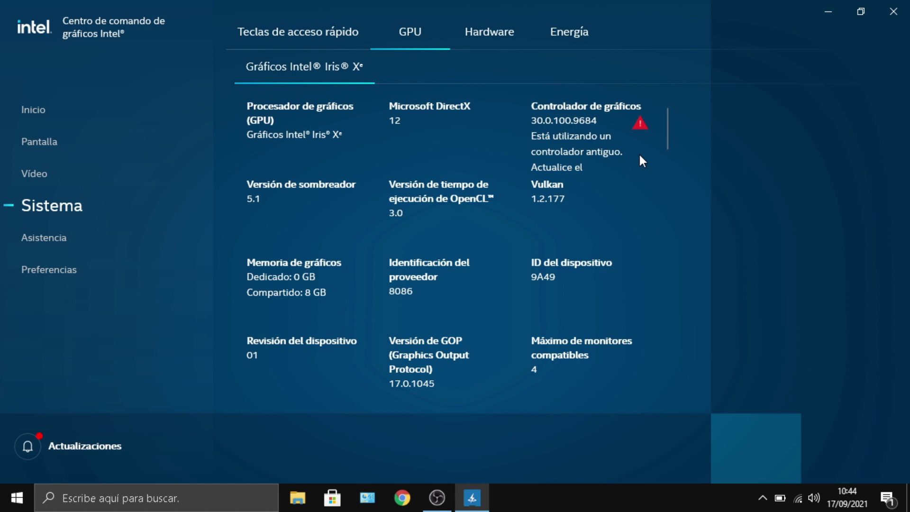
{"action": "left_click", "coordinate": [894, 12]}
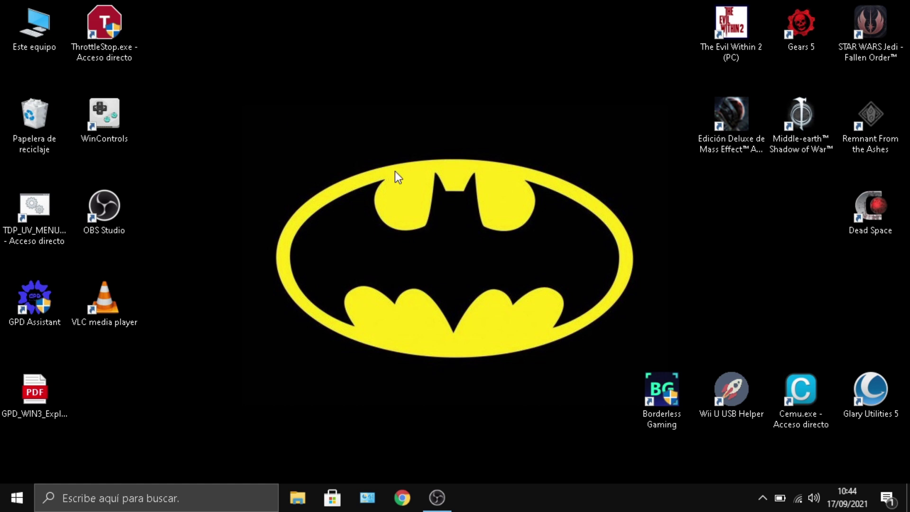
Open the Windows display settings from the desktop and go to Configuración de gráficos
{"action": "right_click", "coordinate": [363, 111]}
{"action": "left_click", "coordinate": [408, 246]}
{"action": "scroll", "coordinate": [410, 251], "scroll_direction": "down", "scroll_amount": 5}
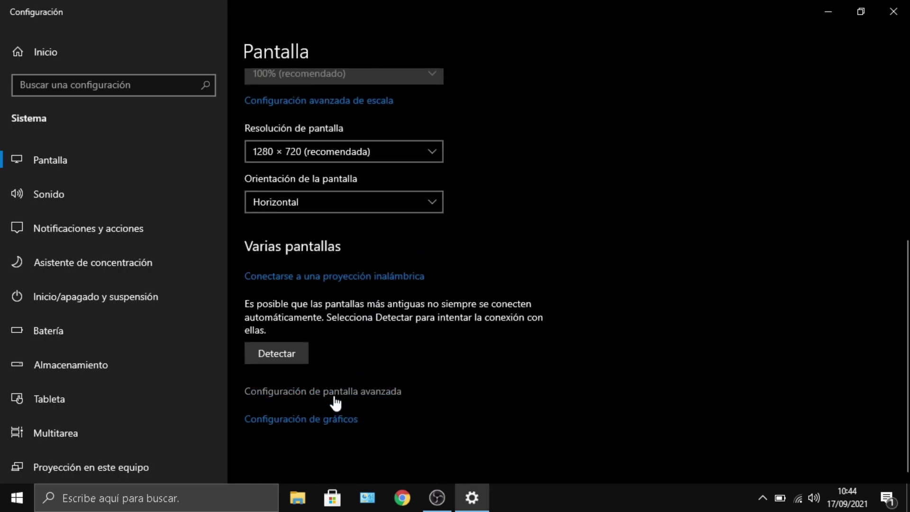
{"action": "left_click", "coordinate": [326, 422]}
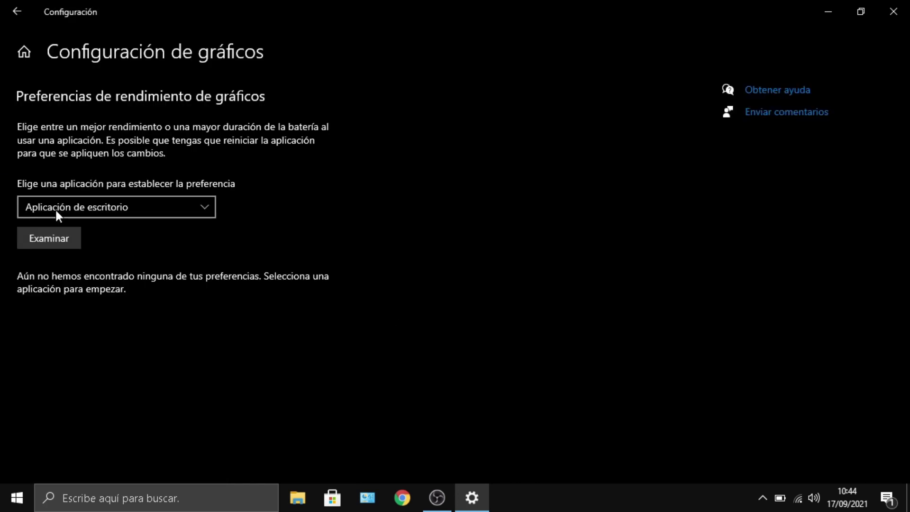
Add starwarsjedifallenorder.exe from D:\INSTALACIONES\Jedi Fallen Order\SwGame\Binaries\Win64 to the graphics performance preferences as a desktop application
{"action": "left_click", "coordinate": [49, 241]}
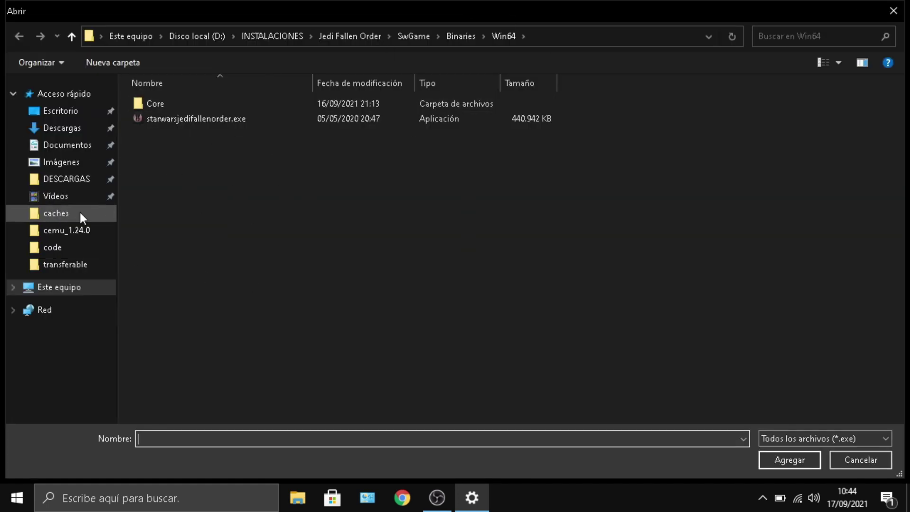
{"action": "left_click", "coordinate": [56, 288]}
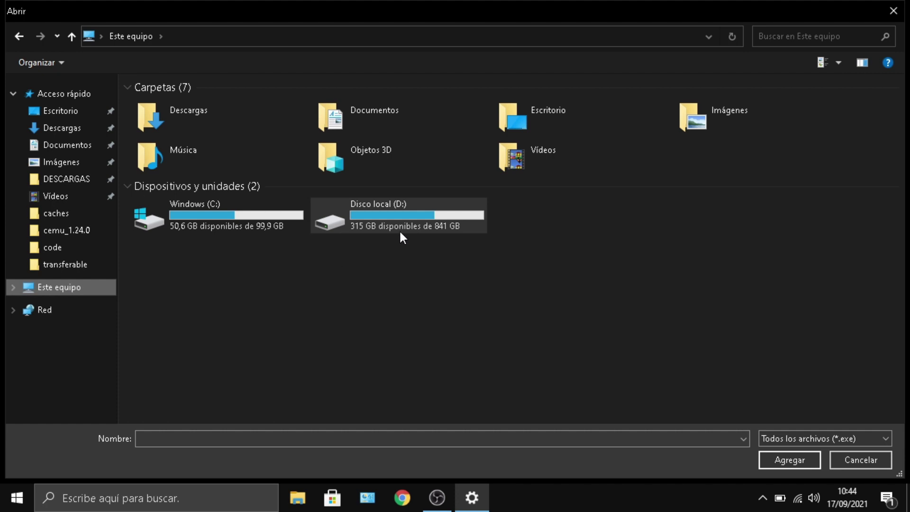
{"action": "double_click", "coordinate": [375, 221]}
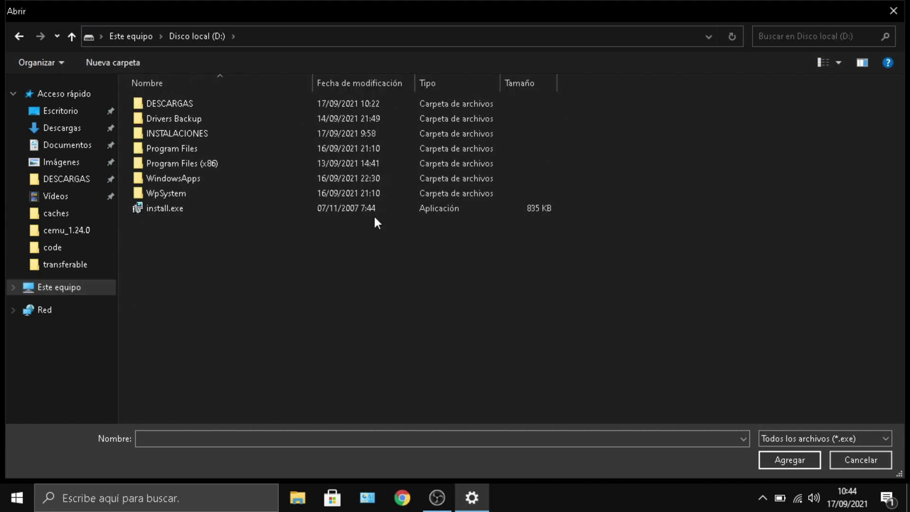
{"action": "double_click", "coordinate": [187, 137]}
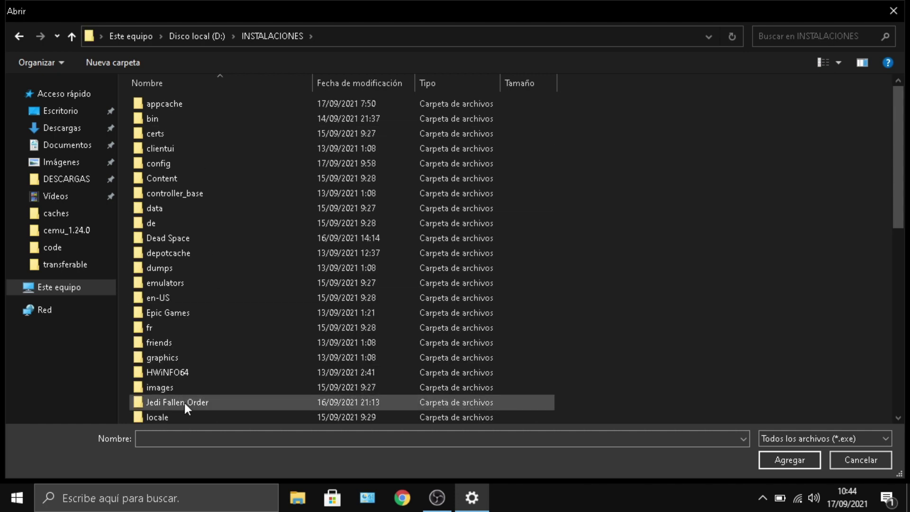
{"action": "double_click", "coordinate": [184, 402]}
{"action": "double_click", "coordinate": [178, 149]}
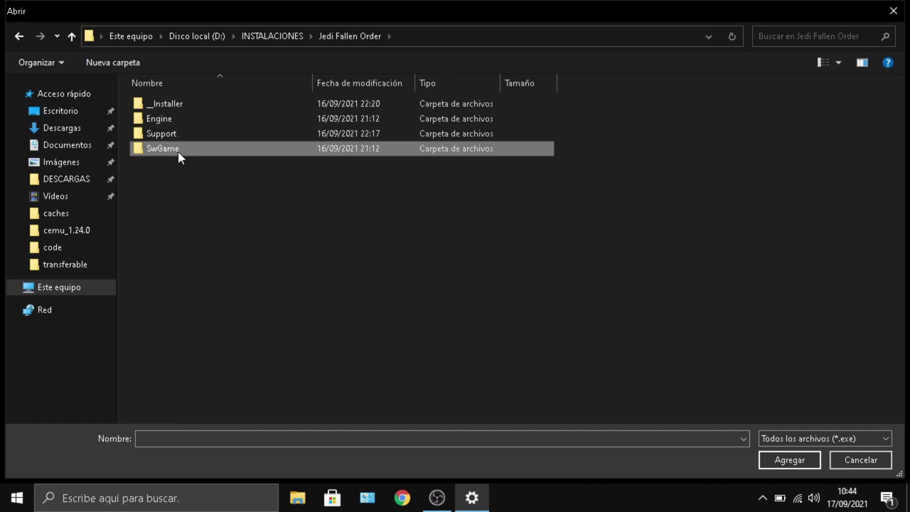
{"action": "double_click", "coordinate": [173, 108]}
{"action": "double_click", "coordinate": [173, 108]}
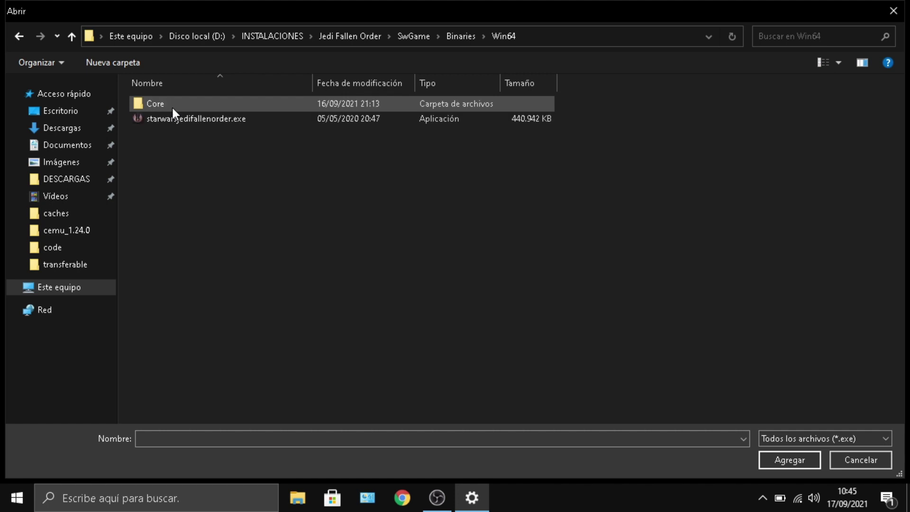
{"action": "left_click", "coordinate": [176, 119]}
{"action": "left_click", "coordinate": [790, 459]}
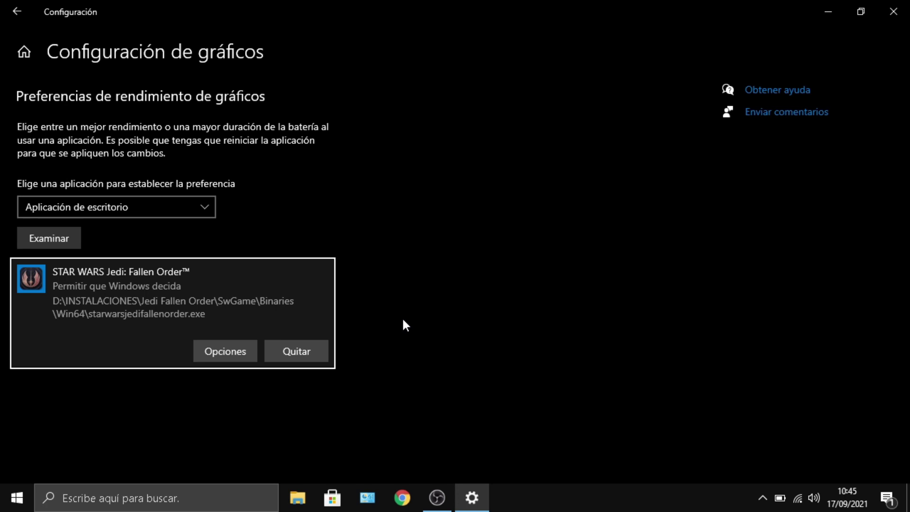
Set the graphics preference of STAR WARS Jedi: Fallen Order to Alto rendimiento, save it and close the settings window
{"action": "left_click", "coordinate": [226, 351]}
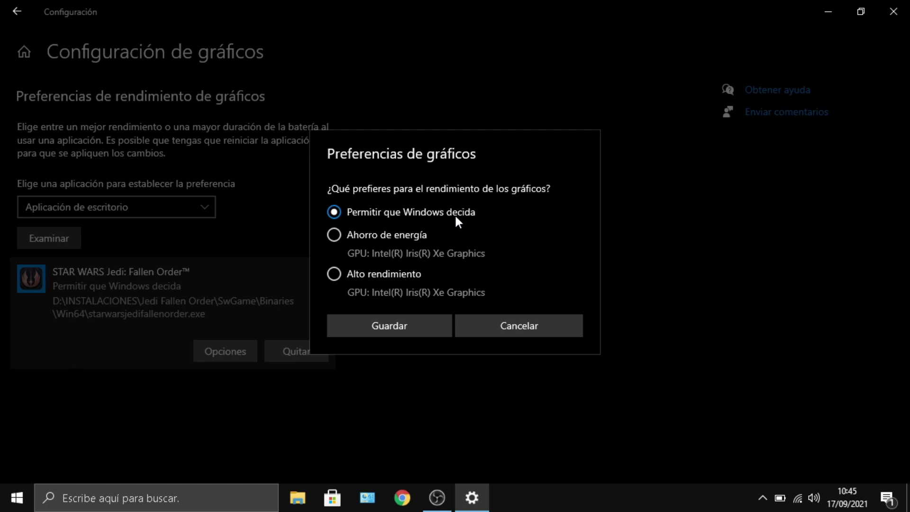
{"action": "left_click", "coordinate": [333, 274]}
{"action": "left_click", "coordinate": [402, 328]}
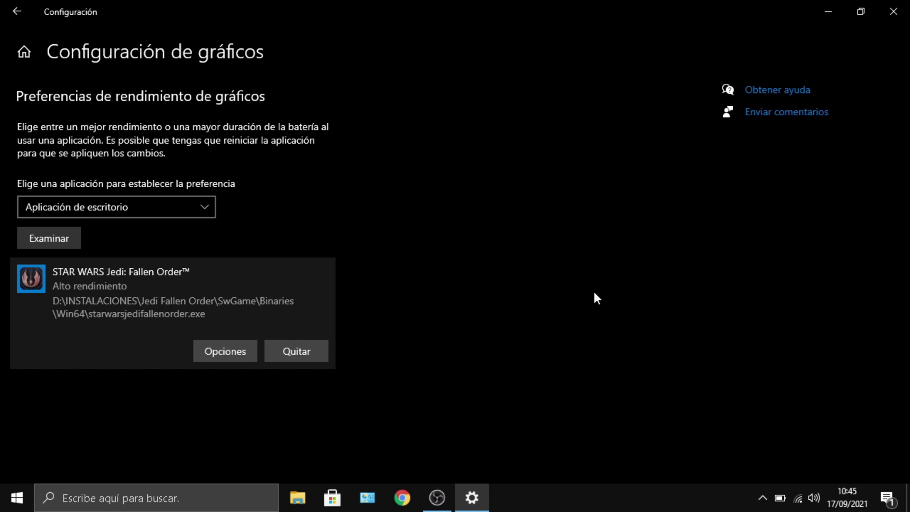
{"action": "left_click", "coordinate": [892, 18]}
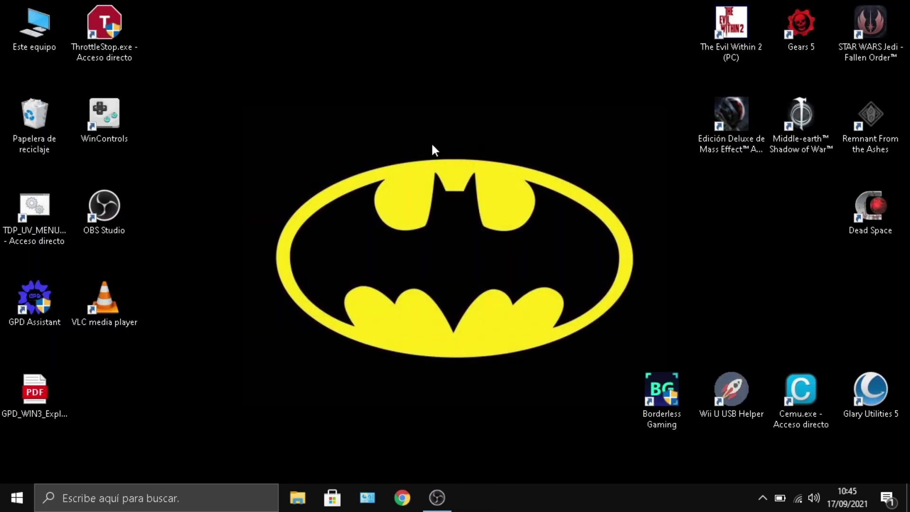